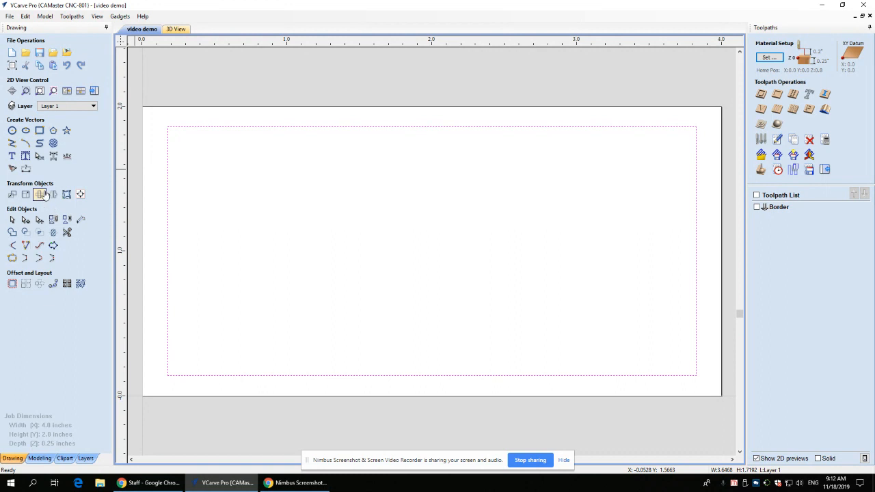
left_click(203, 153)
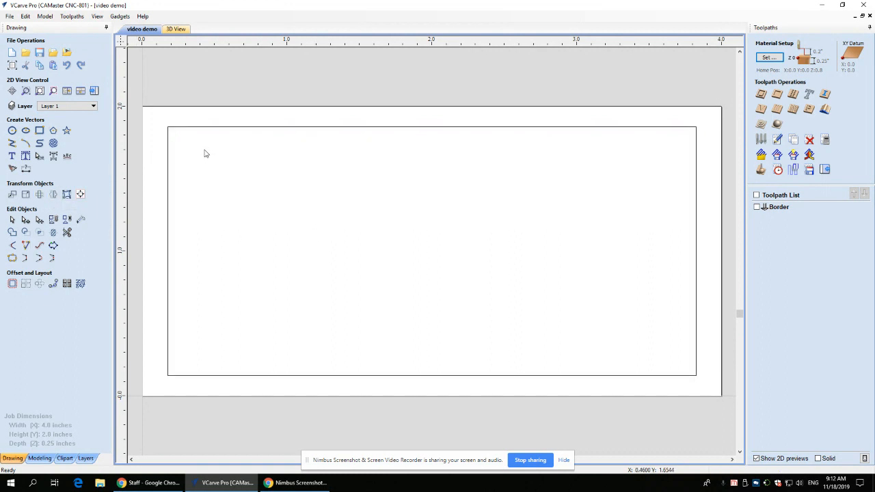
left_click(239, 128)
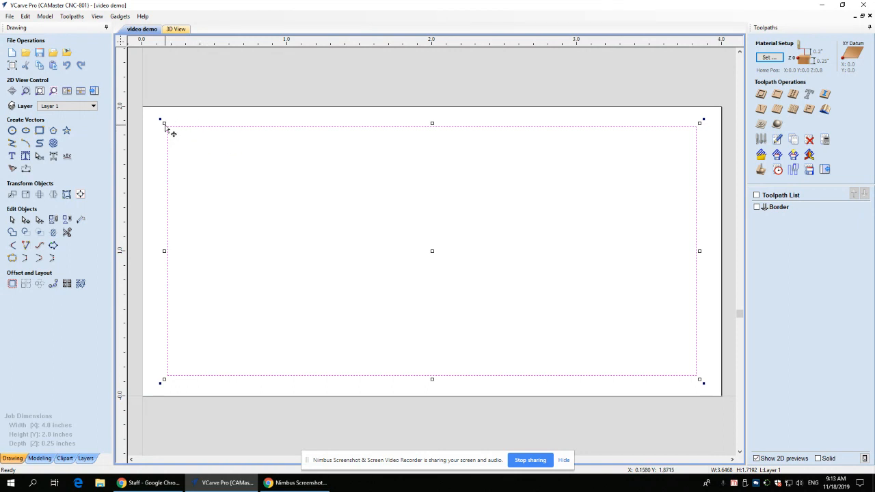
left_click(311, 225)
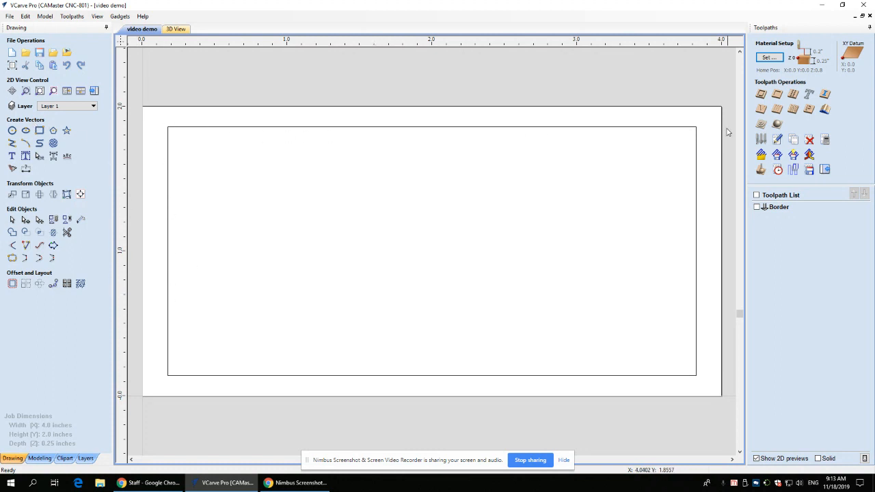
Step: Inspect the carved border on the board in the 3D view, framed to fit
left_click(175, 29)
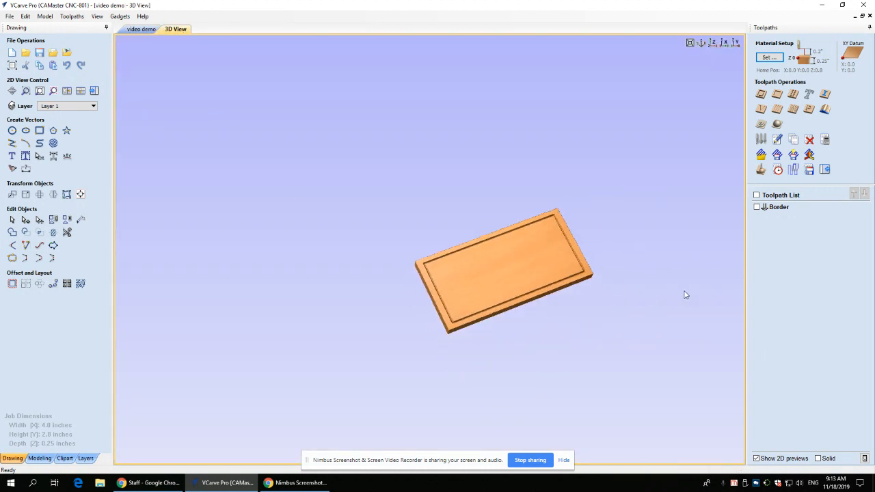
scroll(683, 293, "up", 3)
left_click(689, 43)
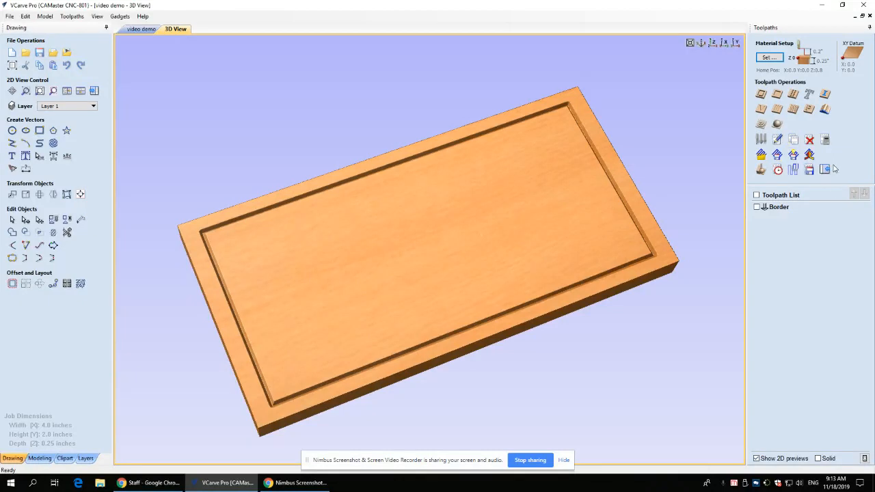
Step: Recalculate the Border profile toolpath, then reset the preview and replay its cutting simulation
double_click(768, 207)
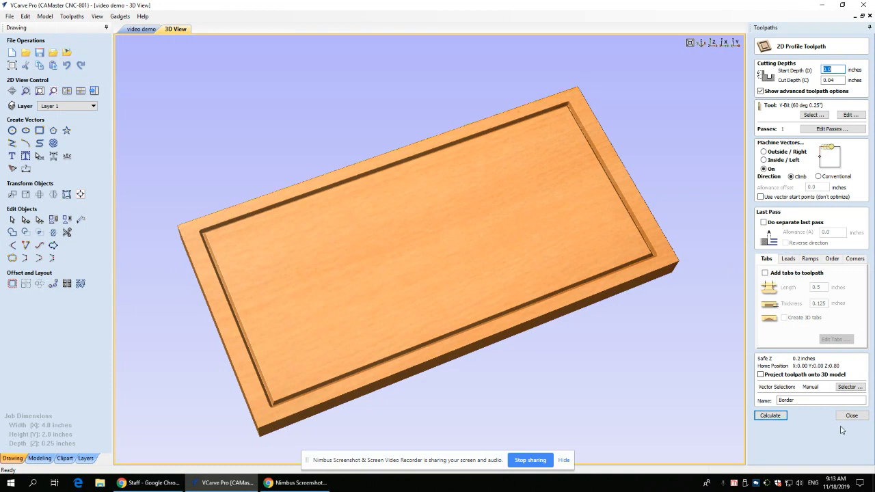
left_click(771, 416)
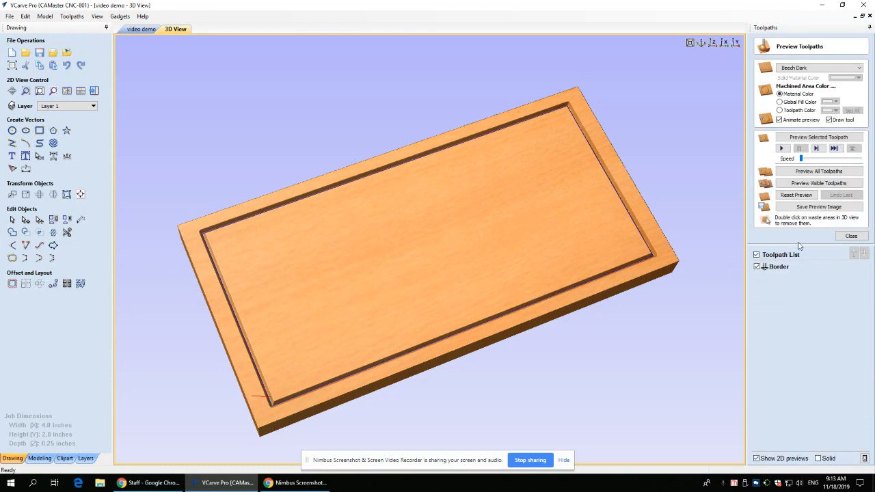
left_click(796, 196)
left_click(782, 148)
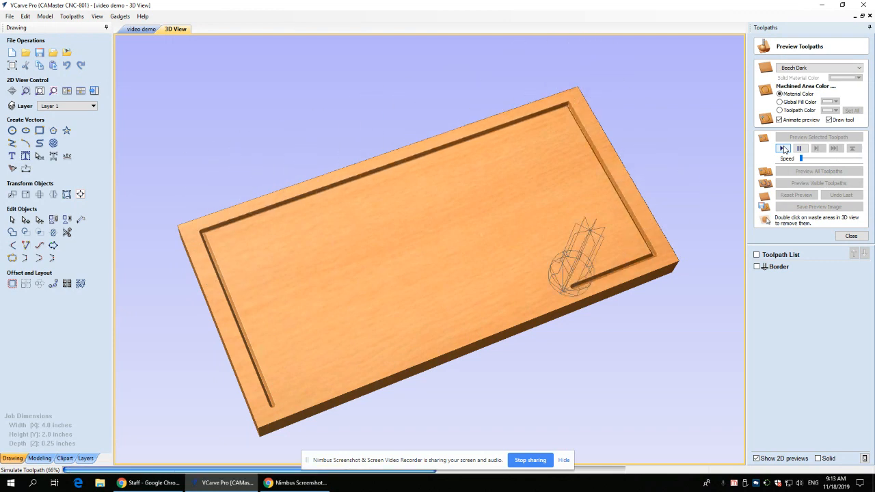
left_click(847, 237)
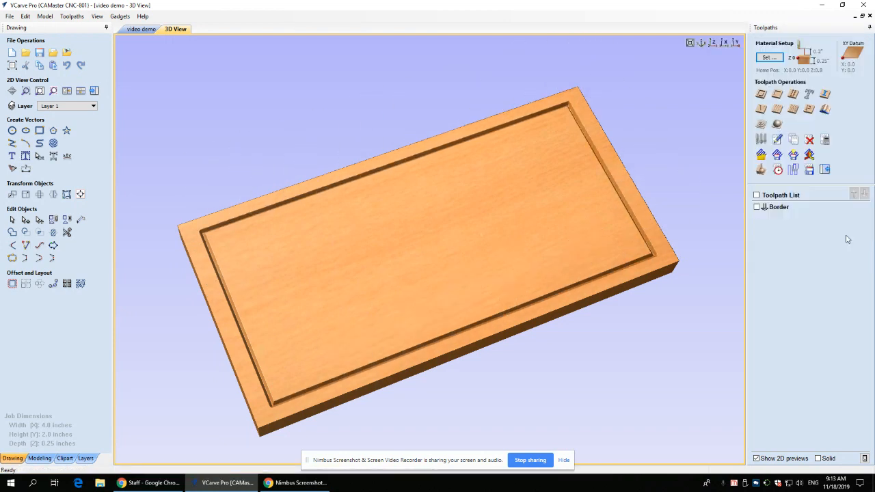
Step: Create the center-aligned text "TMJ ROCKS!" in Times New Roman with a text height of 1.0 inches in the 2D drawing
left_click(140, 29)
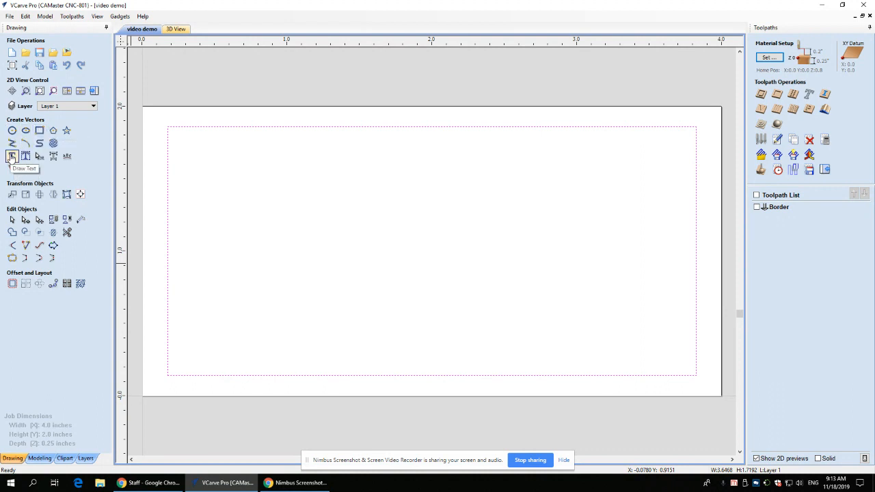
left_click(12, 156)
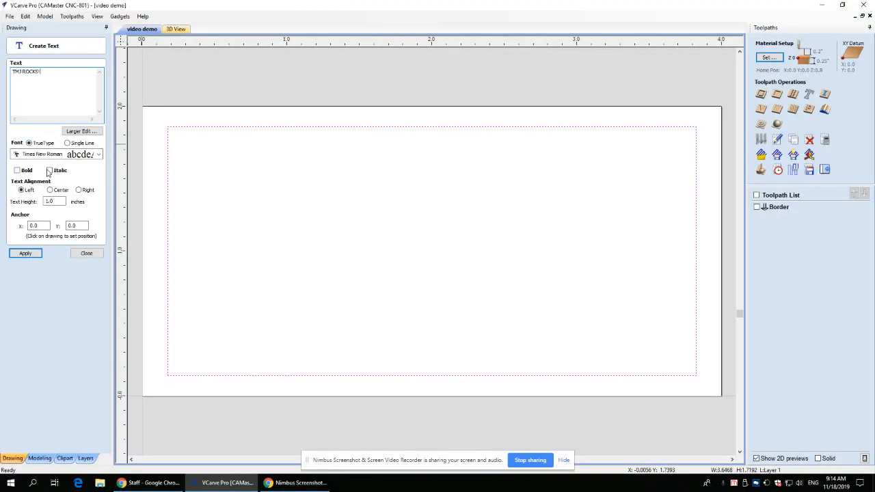
left_click(50, 190)
left_click(26, 253)
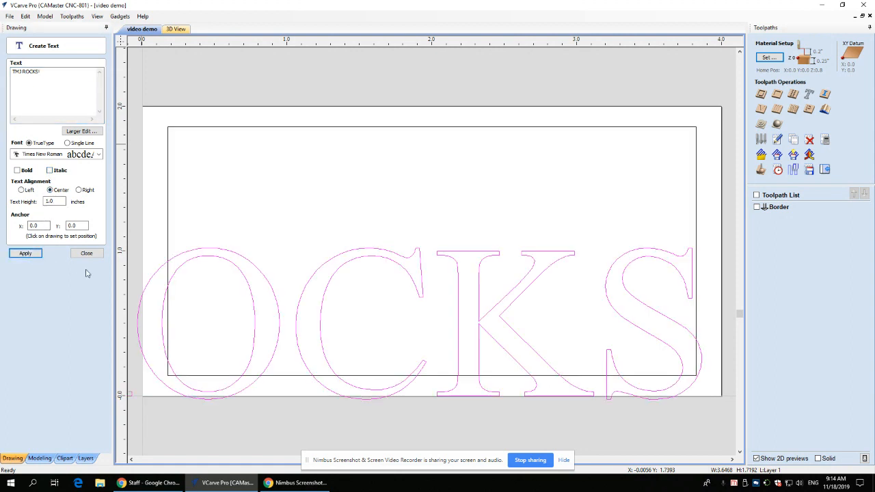
left_click(86, 252)
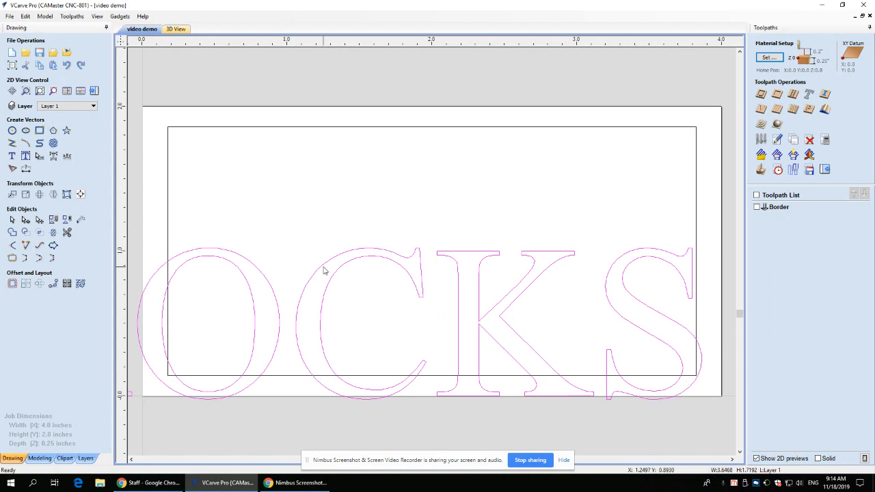
Step: Scale the TMJ ROCKS! text down proportionally to about 3.02 inches wide and 0.37 inches high
scroll(365, 283, "down", 3)
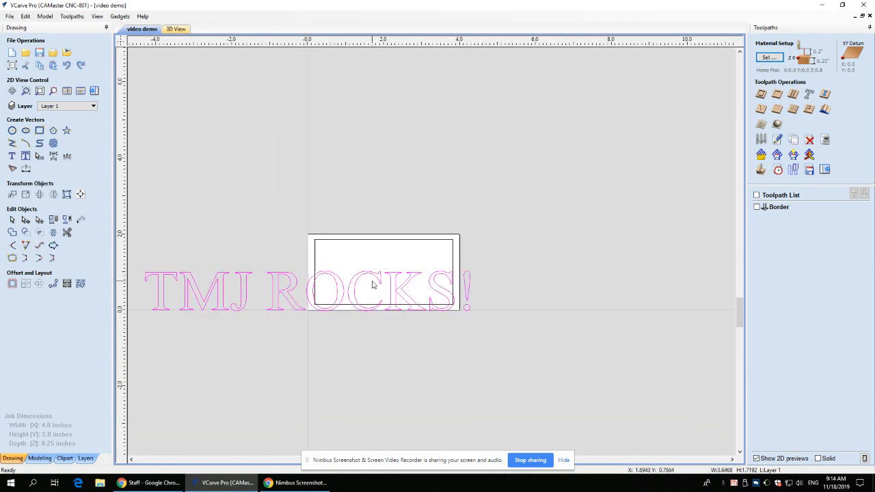
left_click(381, 274)
left_click(414, 289)
key("ctrl+z")
Step: Center the scaled TMJ ROCKS! text on the material both horizontally and vertically
left_click(80, 194)
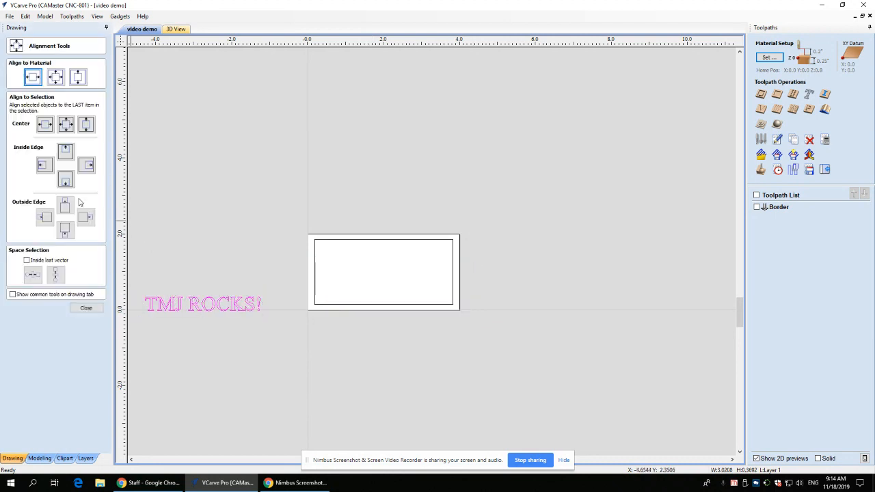
left_click(56, 78)
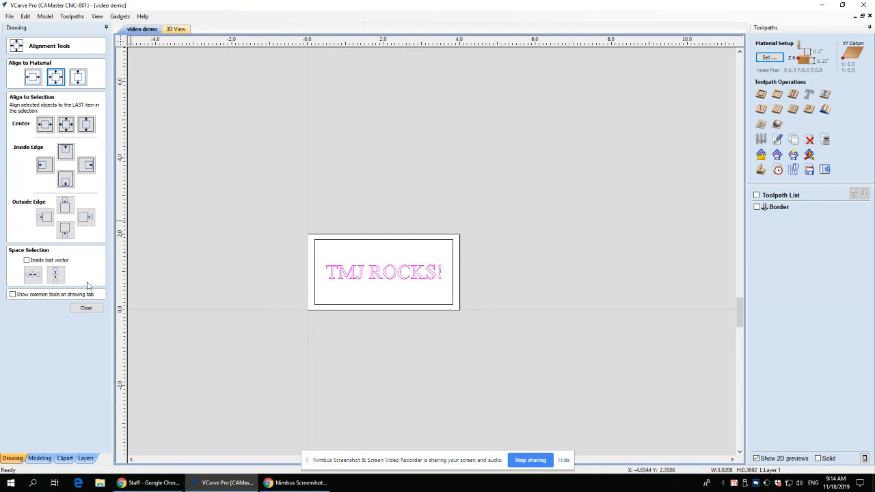
left_click(86, 308)
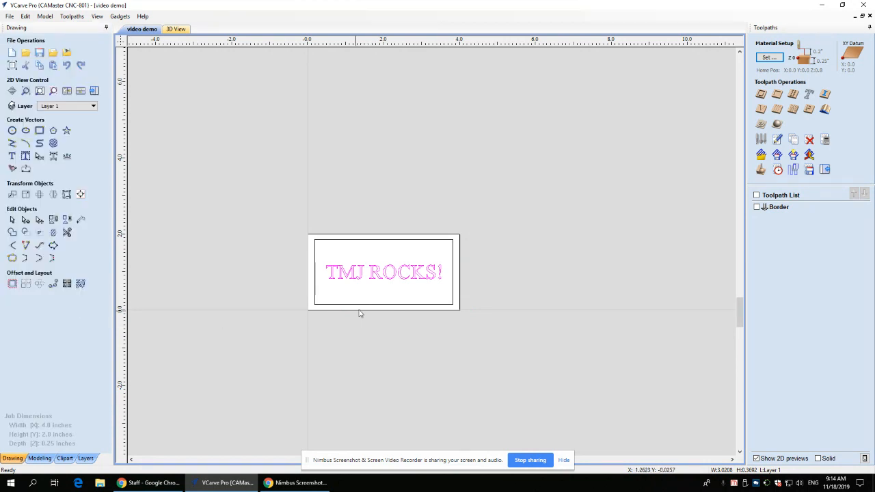
scroll(397, 287, "up", 3)
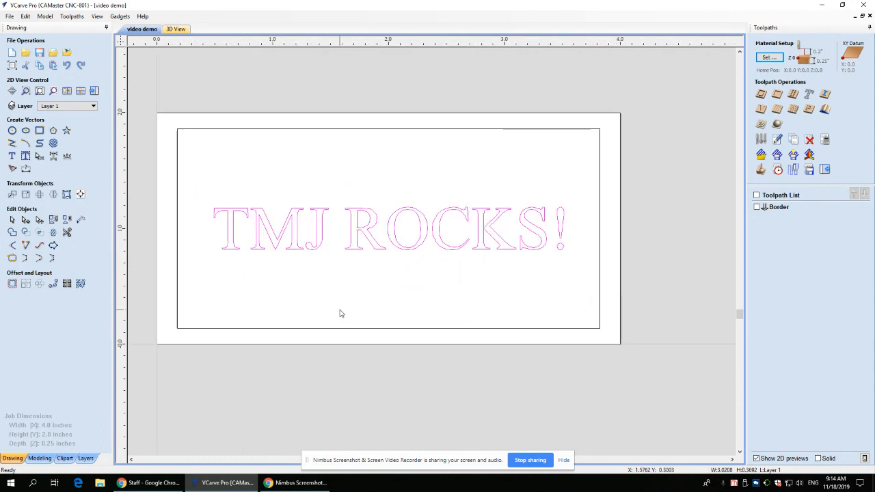
left_click(318, 244)
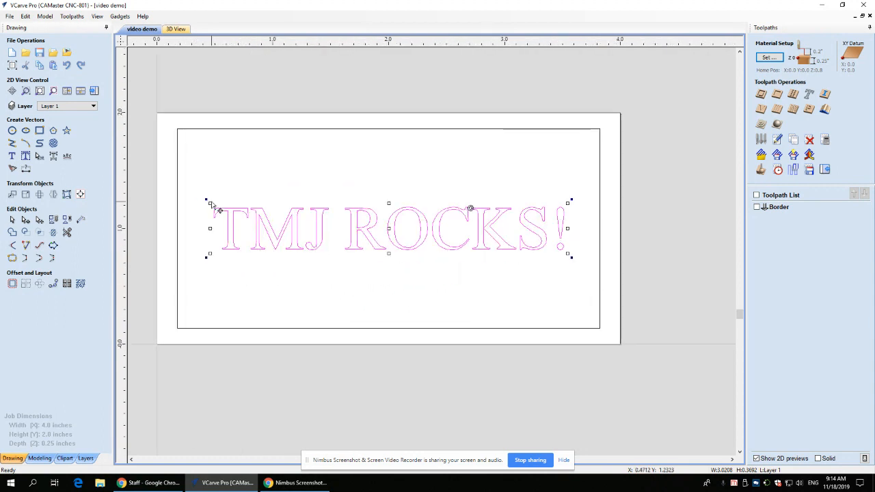
left_click(12, 156)
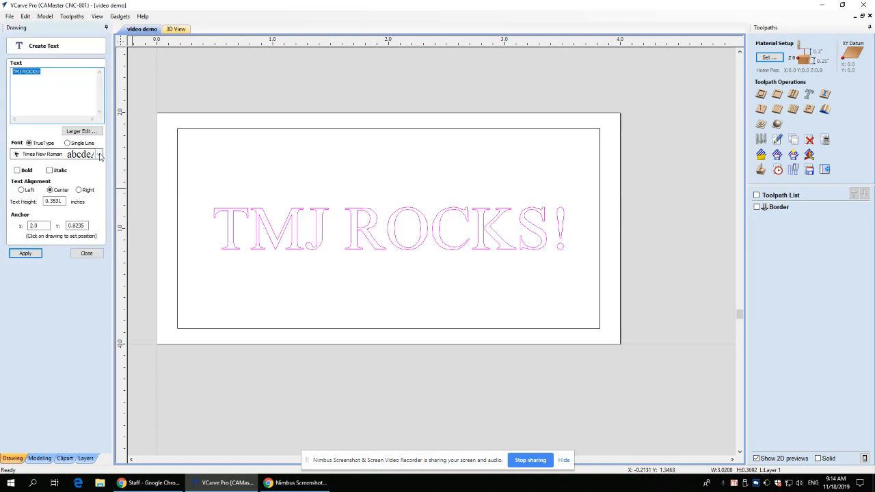
left_click(95, 155)
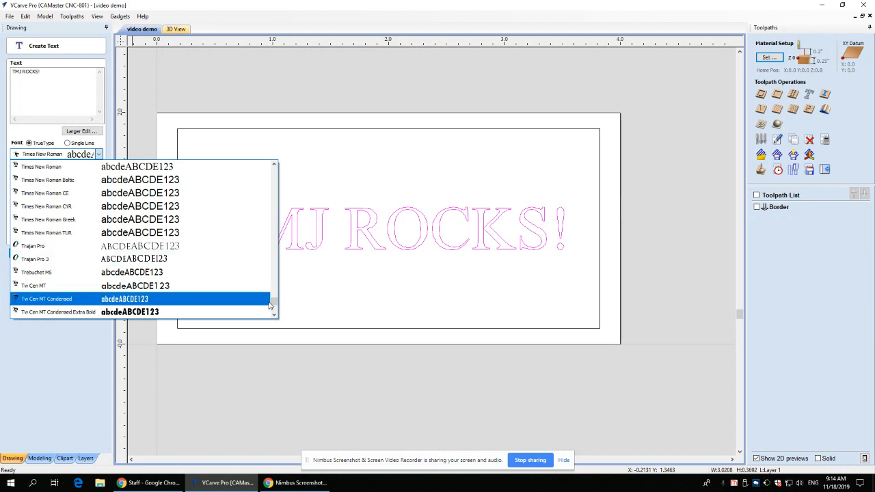
left_click_drag(273, 302, 271, 209)
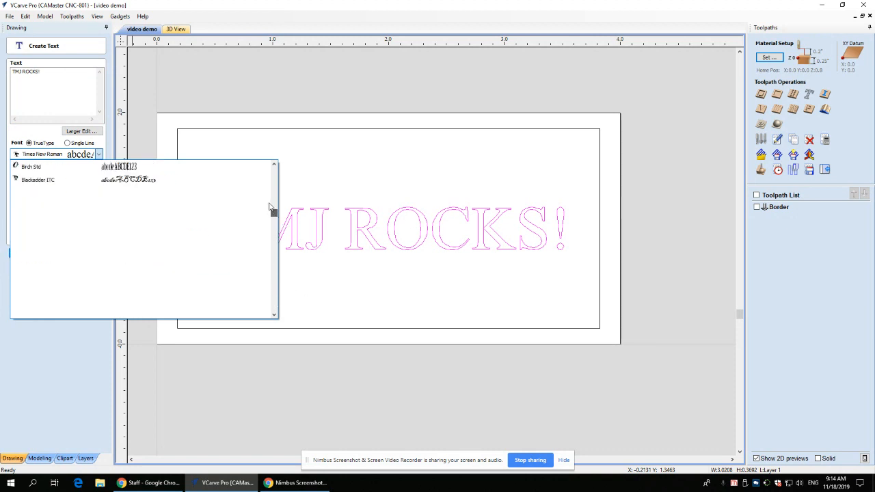
left_click(76, 375)
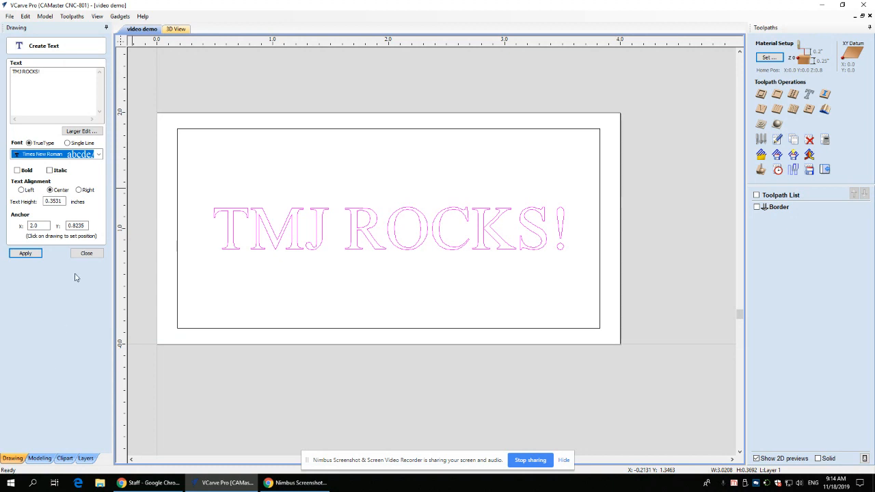
left_click(85, 254)
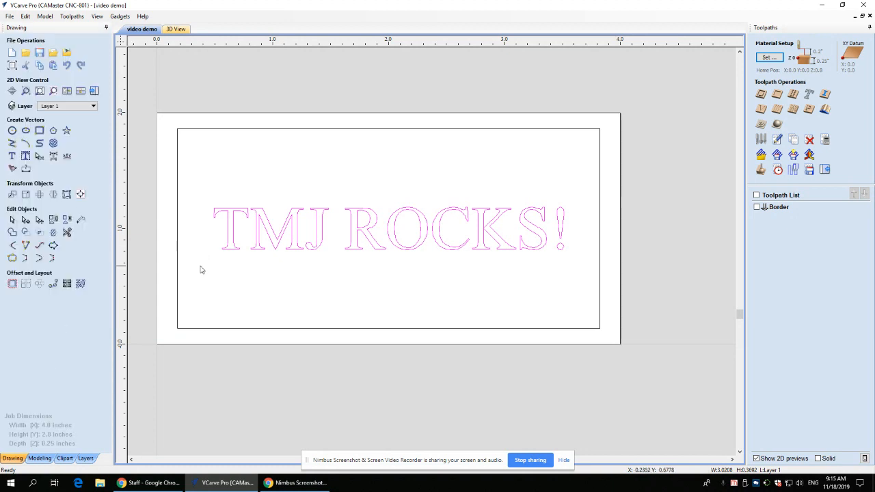
Step: Examine the outlines, thin serifs and corners of the letters T, M and J up close
scroll(242, 253, "up", 5)
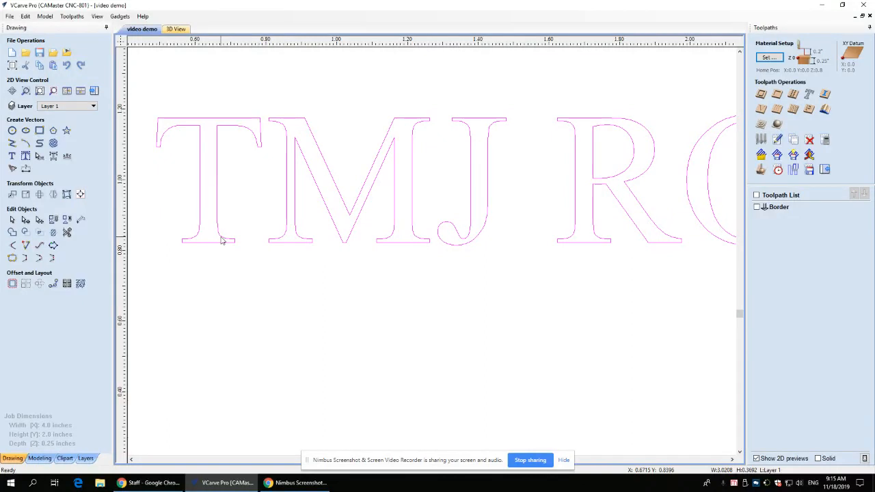
scroll(215, 244, "up", 4)
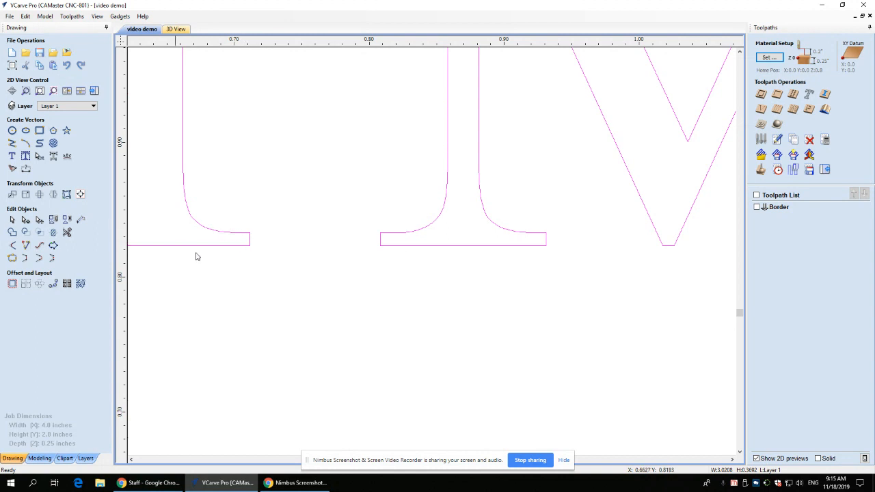
scroll(473, 253, "up", 2)
scroll(566, 226, "down", 6)
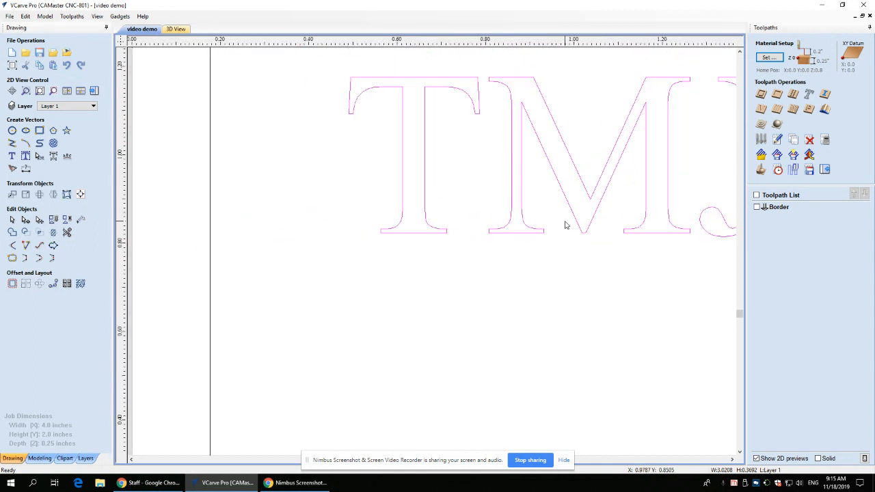
scroll(713, 269, "down", 3)
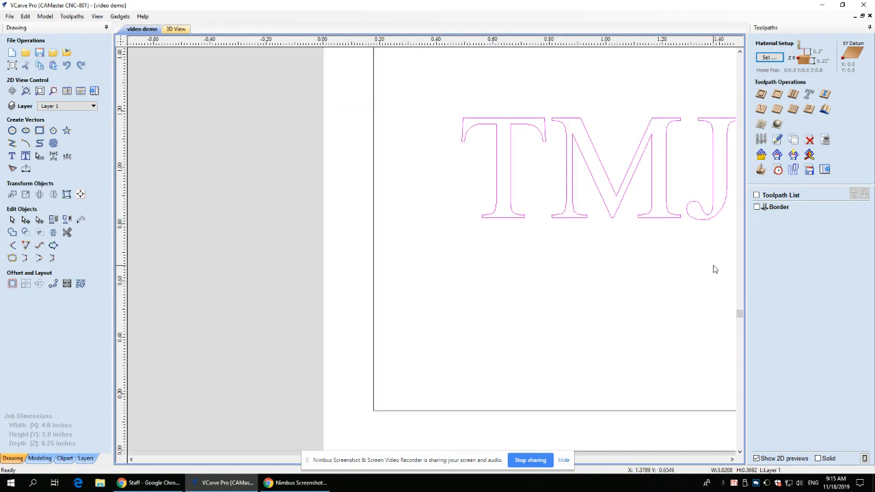
scroll(482, 287, "up", 2)
scroll(467, 267, "up", 2)
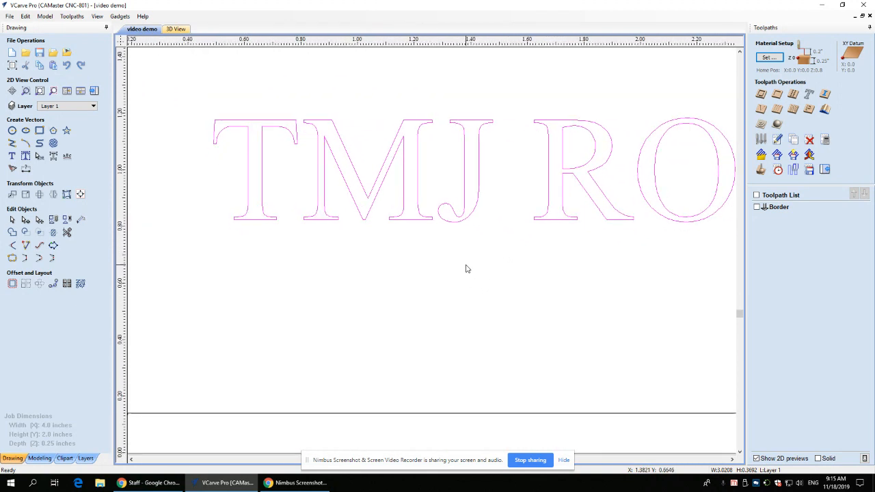
scroll(287, 143, "up", 1)
scroll(287, 143, "up", 2)
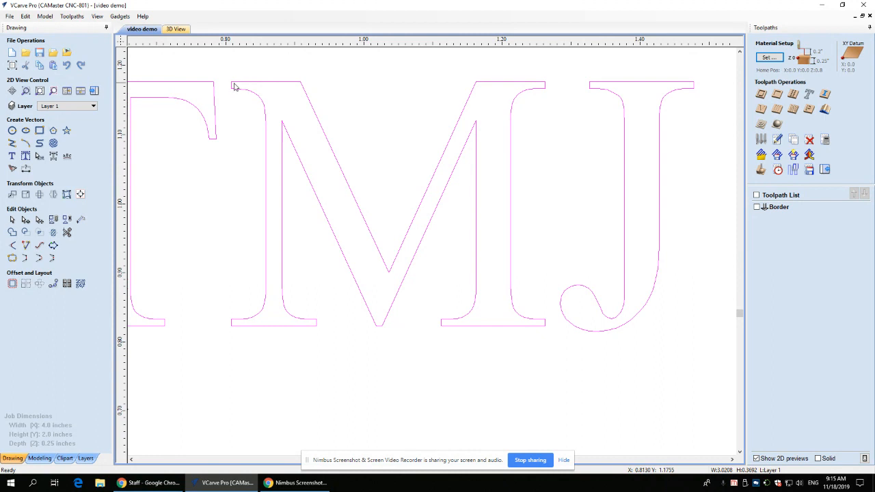
scroll(423, 215, "down", 1)
scroll(536, 240, "down", 1)
scroll(574, 258, "down", 1)
scroll(647, 295, "down", 1)
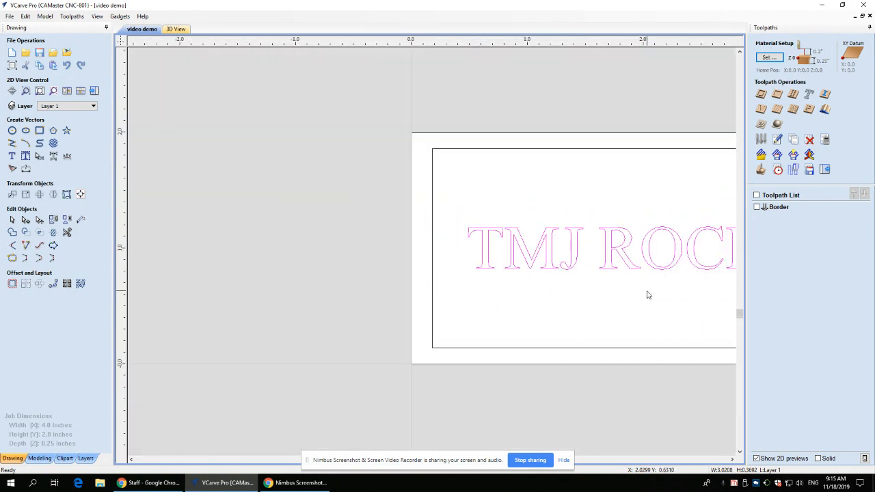
Step: Start a 2D profile toolpath for the TMJ ROCKS! text with a cut depth of 0.080 inches
middle_click_drag(658, 295, 455, 262)
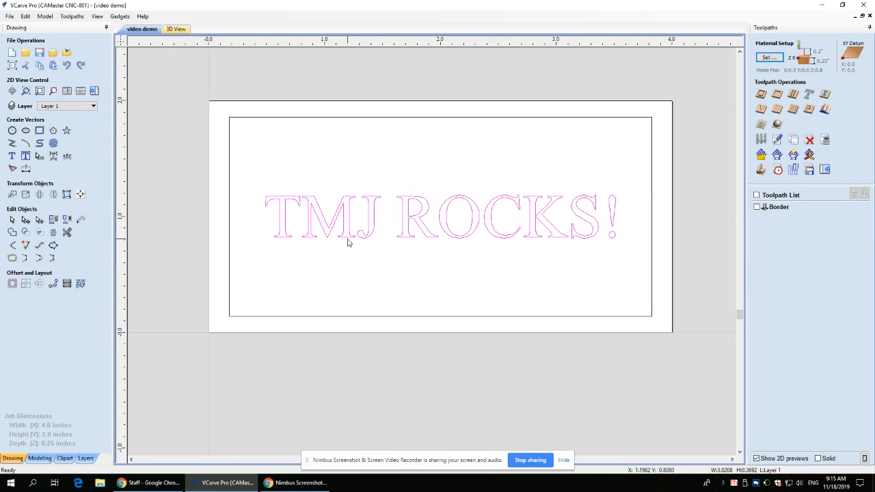
scroll(347, 243, "up", 2)
scroll(656, 259, "down", 2)
middle_click_drag(656, 260, 512, 243)
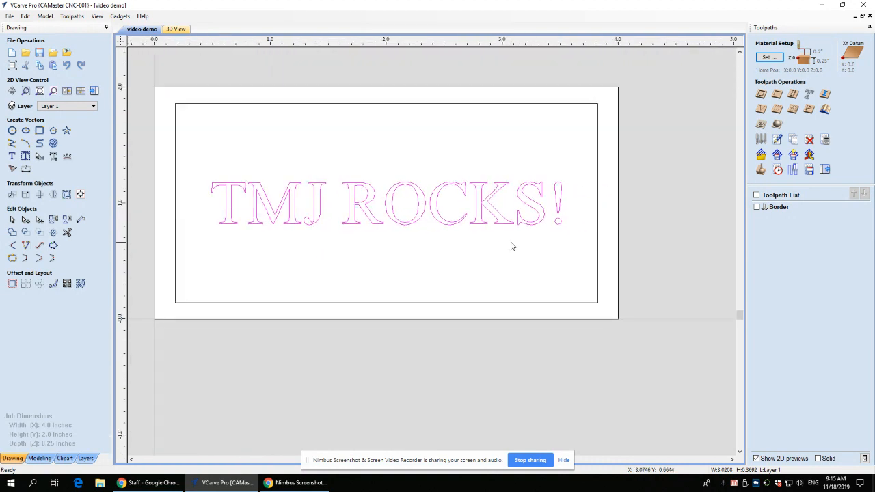
scroll(553, 242, "up", 1)
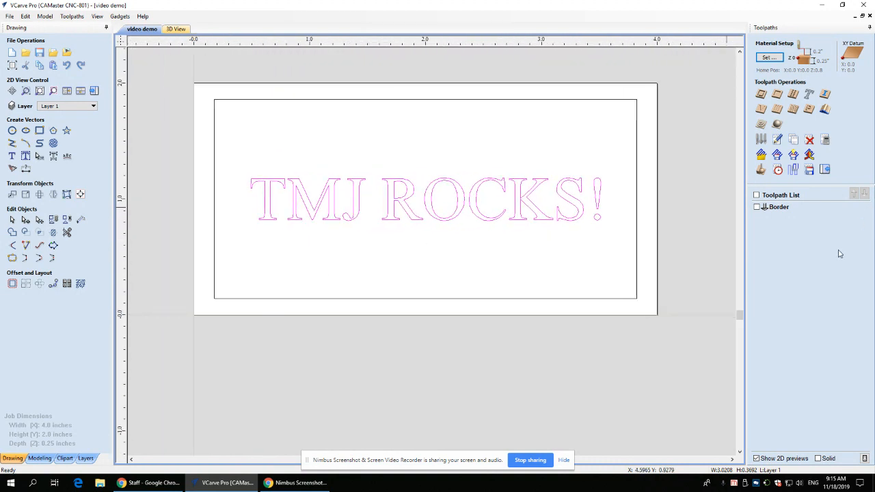
left_click(761, 95)
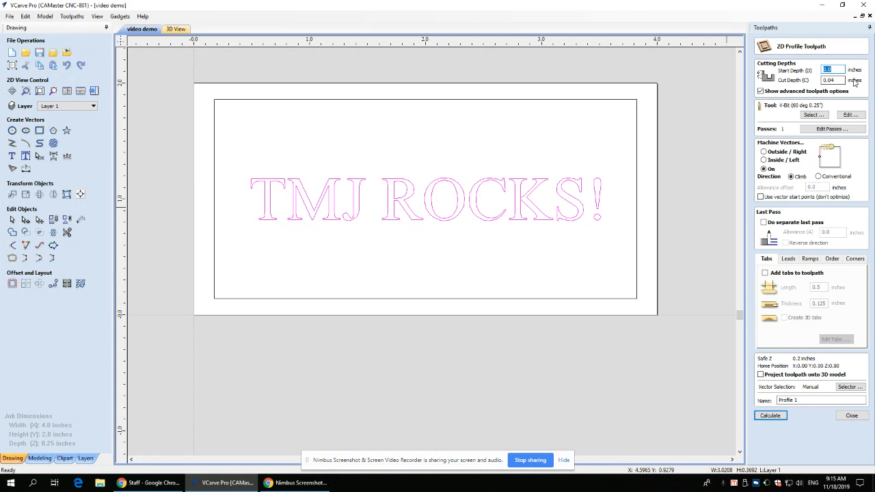
key("Tab")
left_click(834, 80)
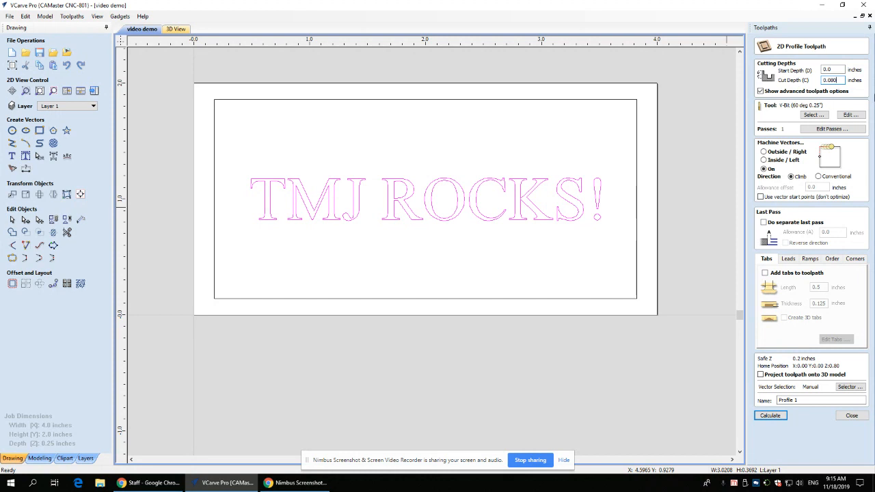
Step: Check the V-Bit (60 deg 0.25") settings, machine on the text vectors, and calculate the toolpath under the name Words
left_click(850, 114)
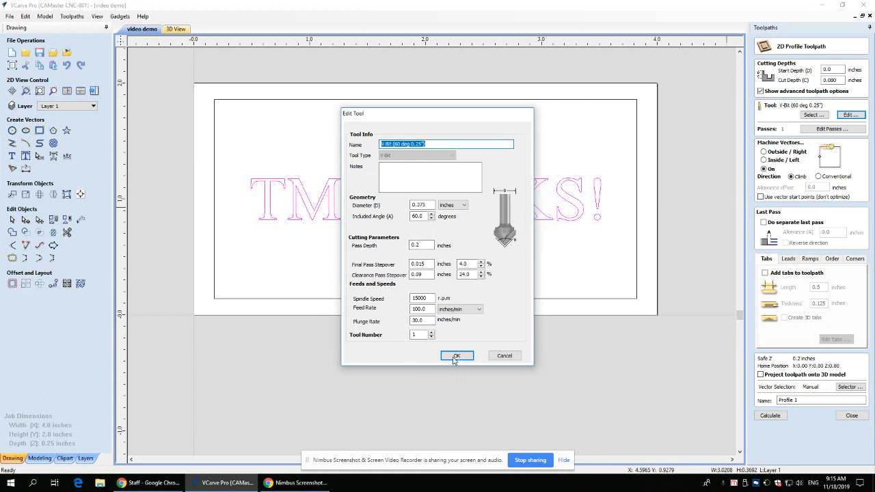
left_click(497, 358)
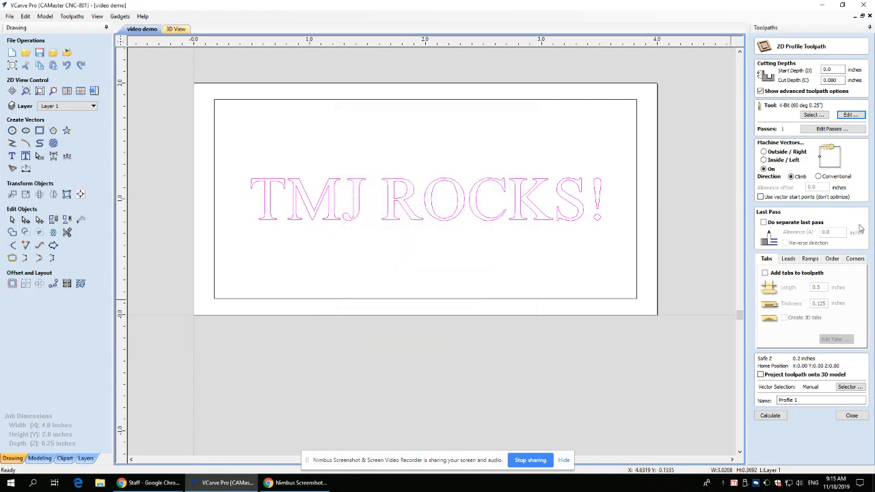
left_click(769, 168)
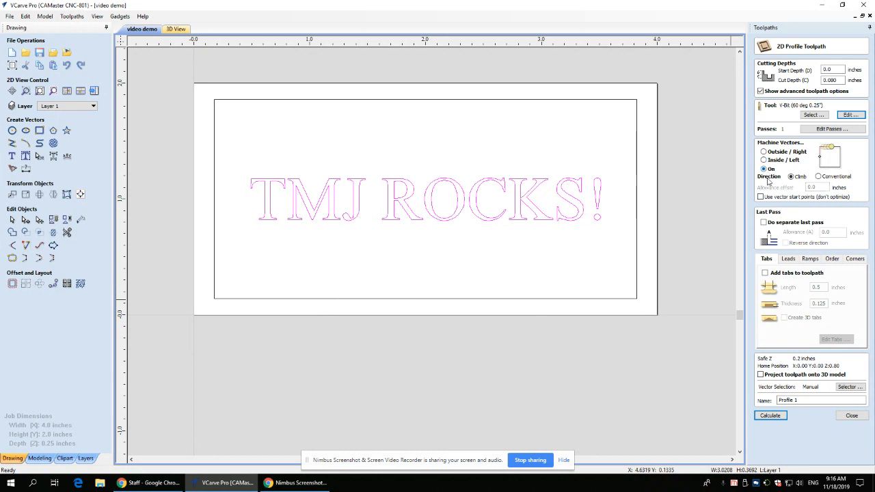
left_click_drag(803, 399, 773, 400)
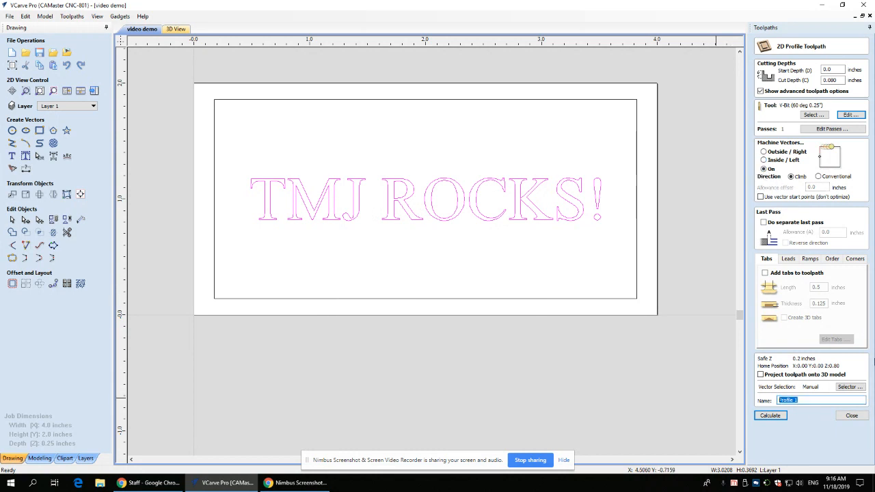
type("W")
left_click(770, 416)
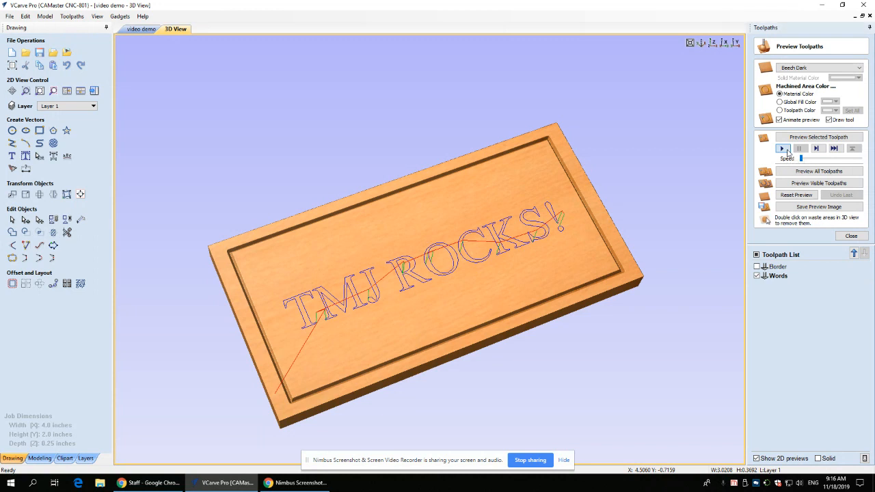
Step: Simulate the Words toolpath in 3D and examine the carved letters and serifs up close
left_click(782, 148)
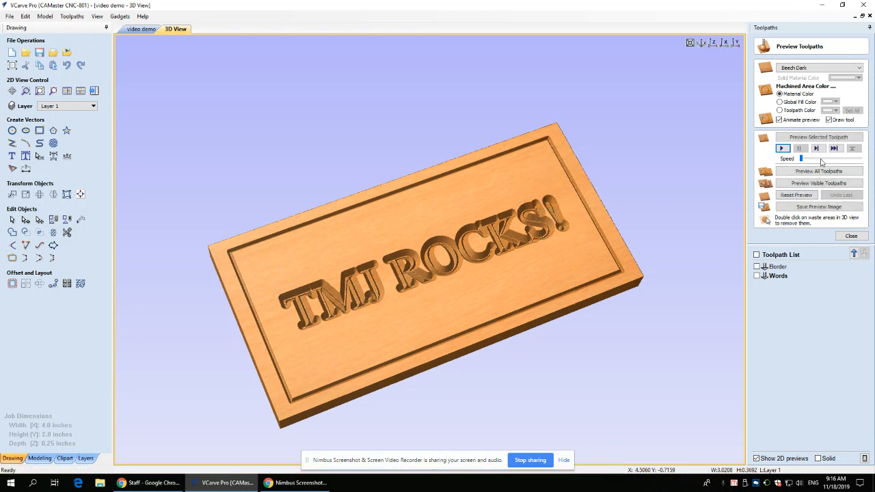
scroll(317, 312, "up", 5)
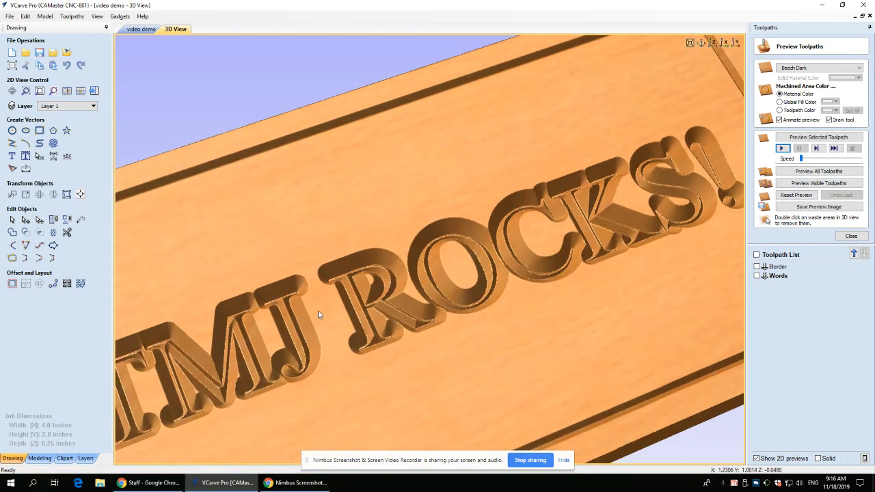
scroll(318, 314, "up", 2)
middle_click_drag(328, 330, 489, 241)
scroll(438, 296, "up", 4)
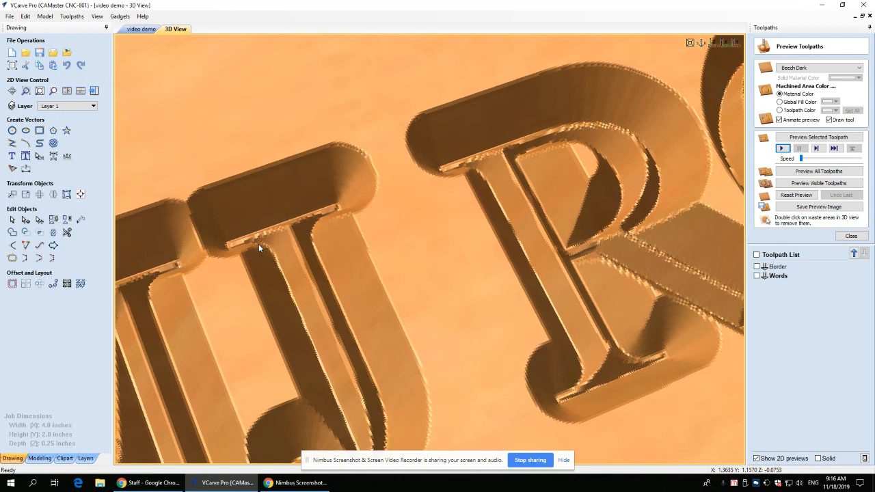
scroll(260, 244, "down", 10)
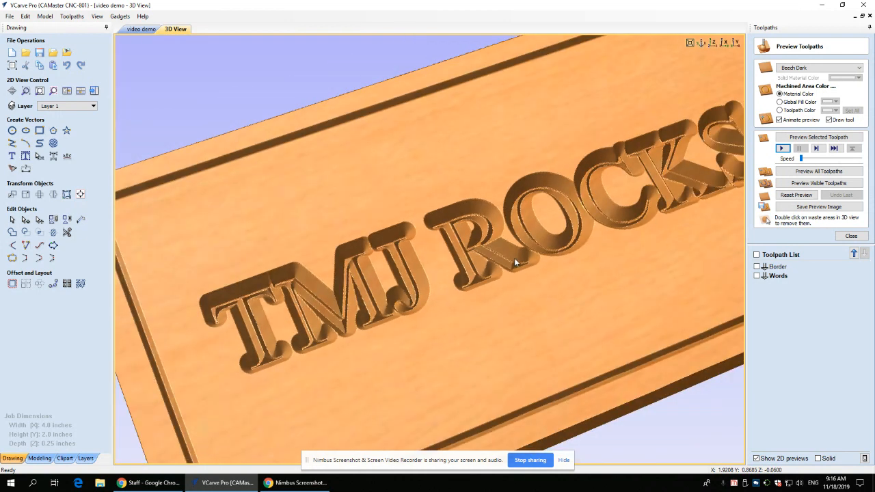
Step: Reduce the cut depth of the existing Words toolpath and recalculate it
left_click(850, 235)
double_click(776, 216)
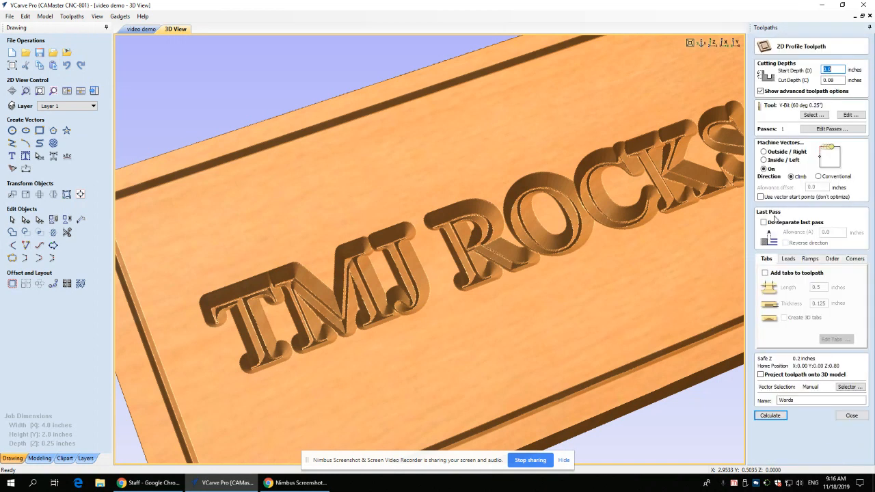
key("Tab")
left_click(770, 415)
Step: Reset the 3D preview to a blank board and simulate the recalculated Words toolpath
scroll(445, 264, "down", 5)
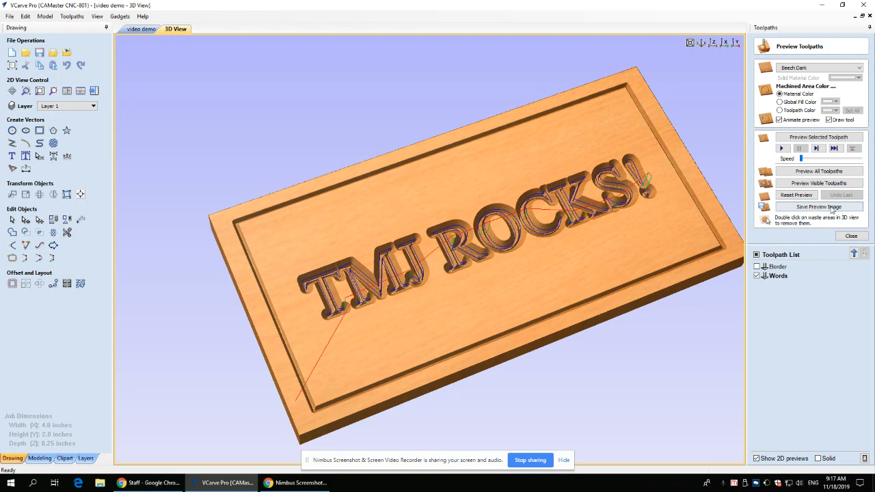
left_click(796, 195)
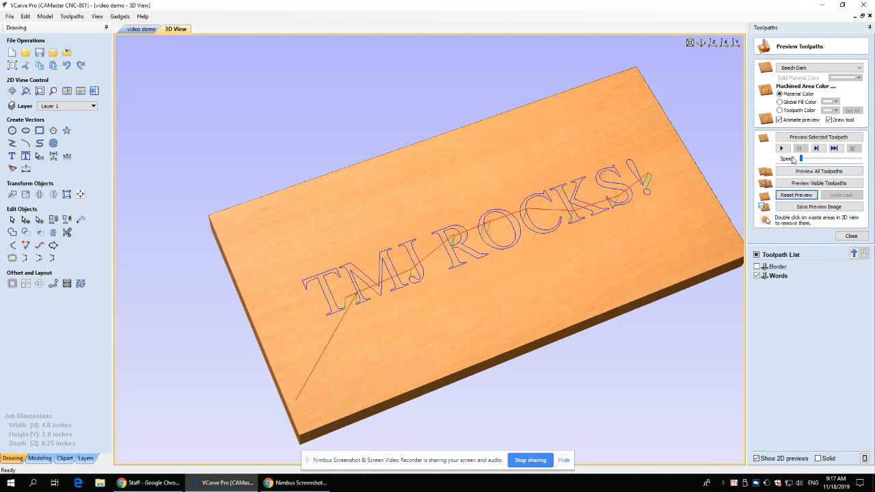
left_click(783, 149)
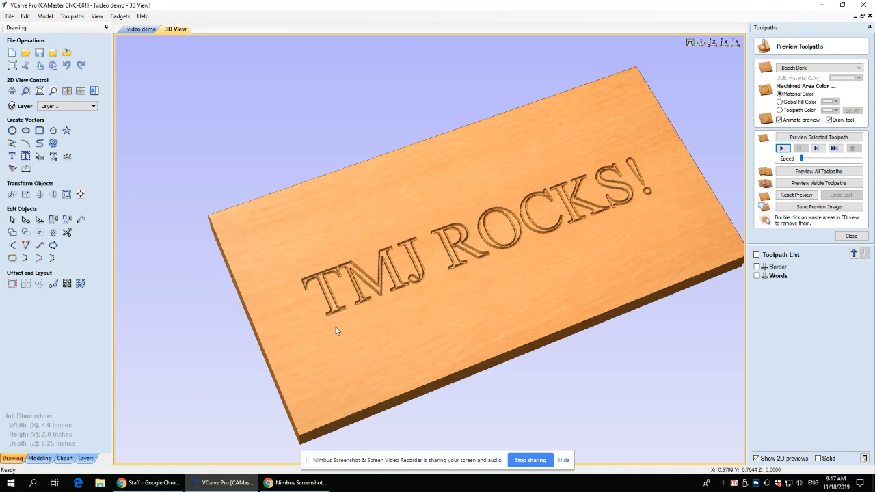
Step: Examine the shallower engraving of the letters M, J and R, especially the serifs and the J's hook, and end the preview
scroll(334, 331, "up", 5)
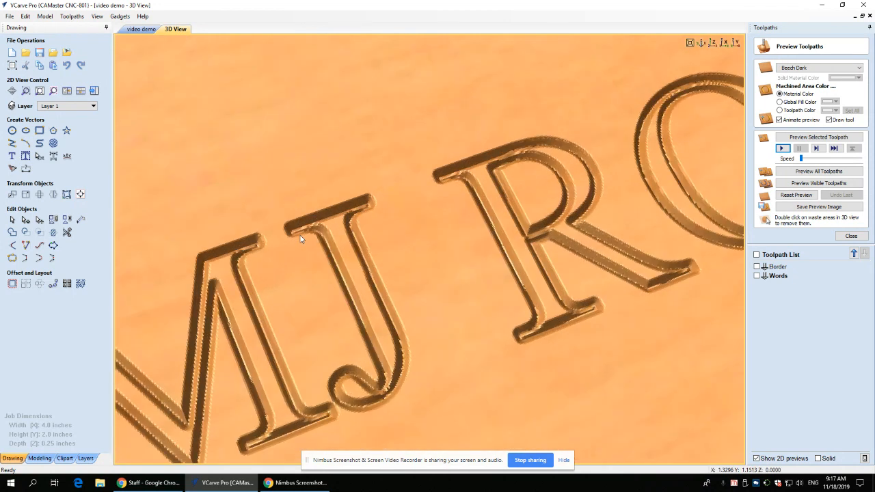
scroll(301, 234, "up", 5)
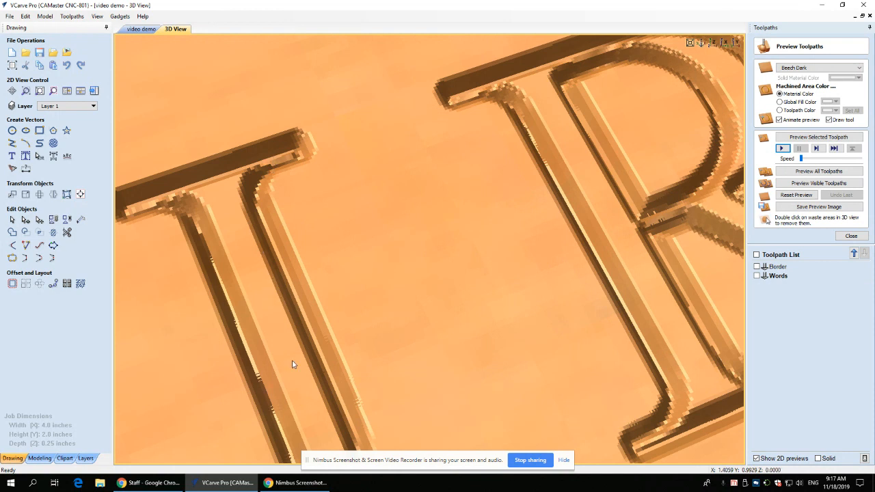
scroll(321, 355, "down", 5)
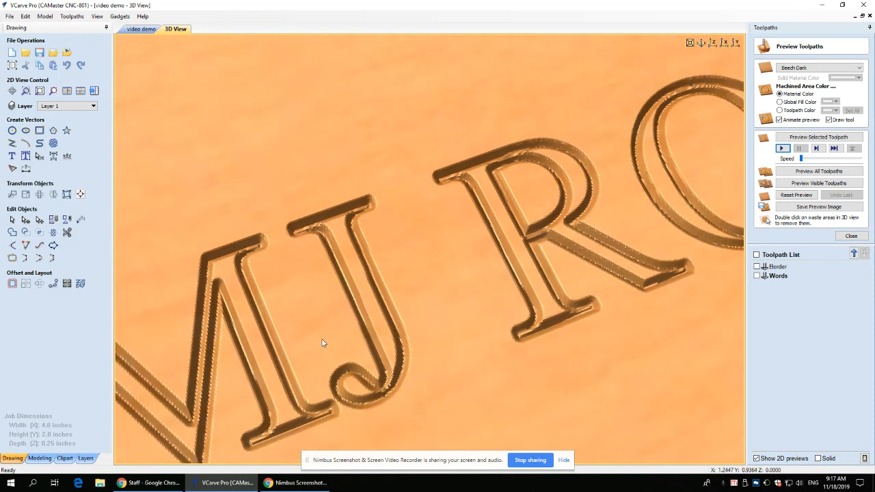
scroll(382, 371, "up", 2)
scroll(388, 372, "up", 2)
scroll(402, 405, "down", 2)
middle_click_drag(408, 411, 482, 275)
scroll(443, 281, "up", 5)
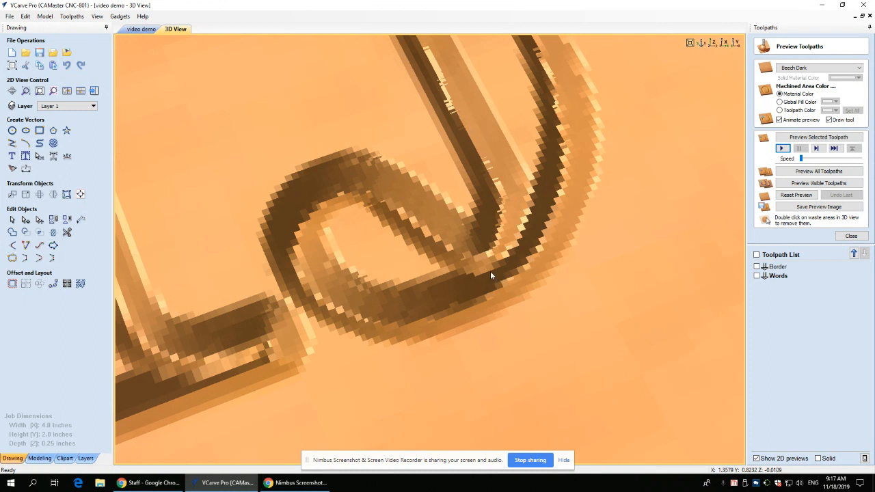
scroll(488, 275, "down", 6)
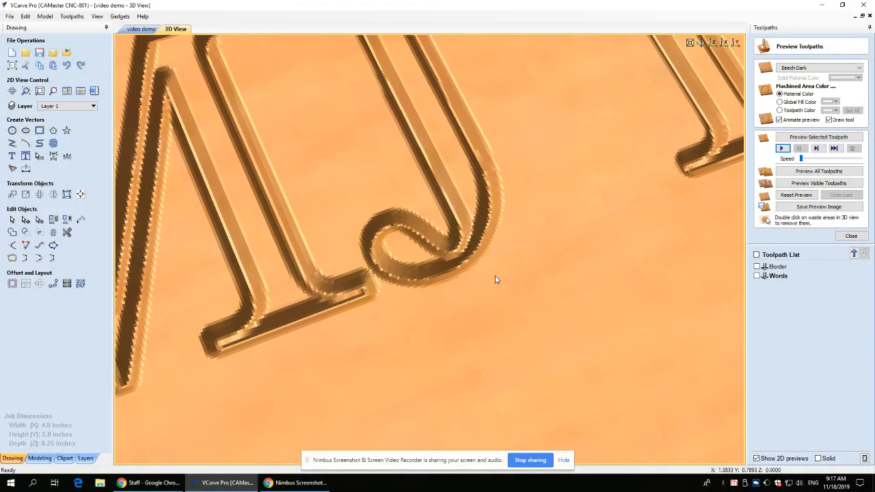
scroll(508, 272, "down", 8)
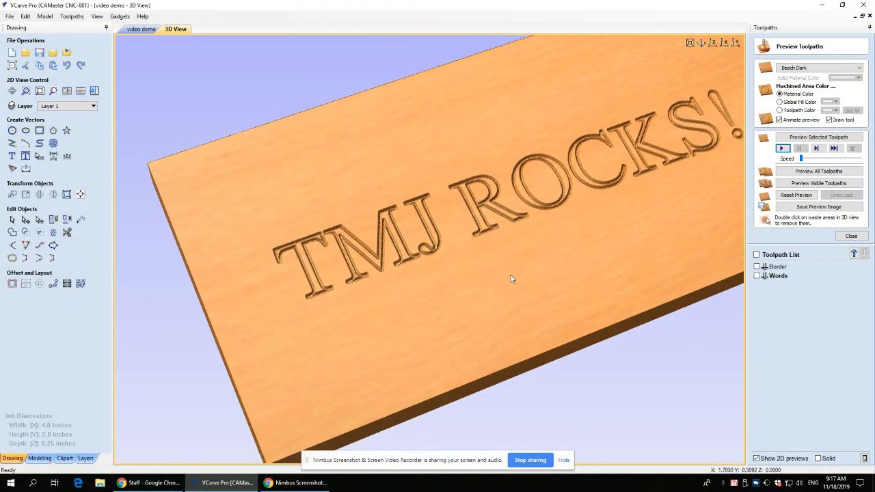
left_click(851, 236)
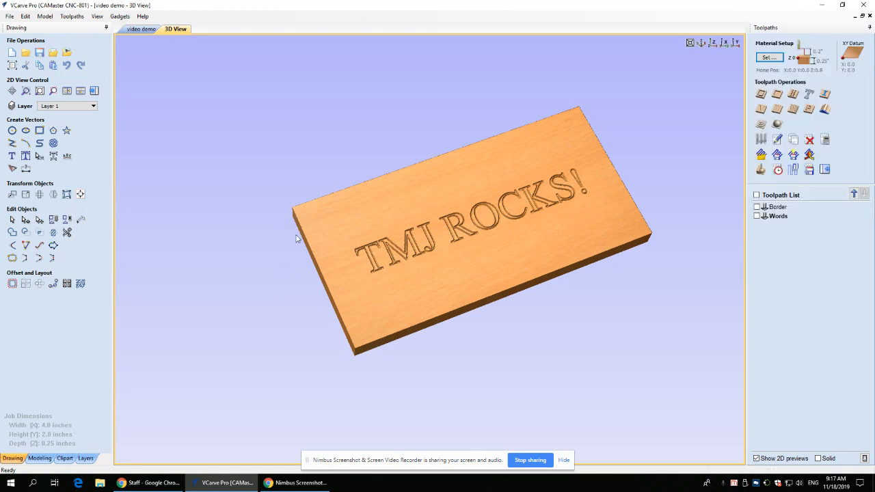
Step: Compare the letter outlines in the 2D drawing with the carved TMJ letters in the 3D view
left_click(140, 29)
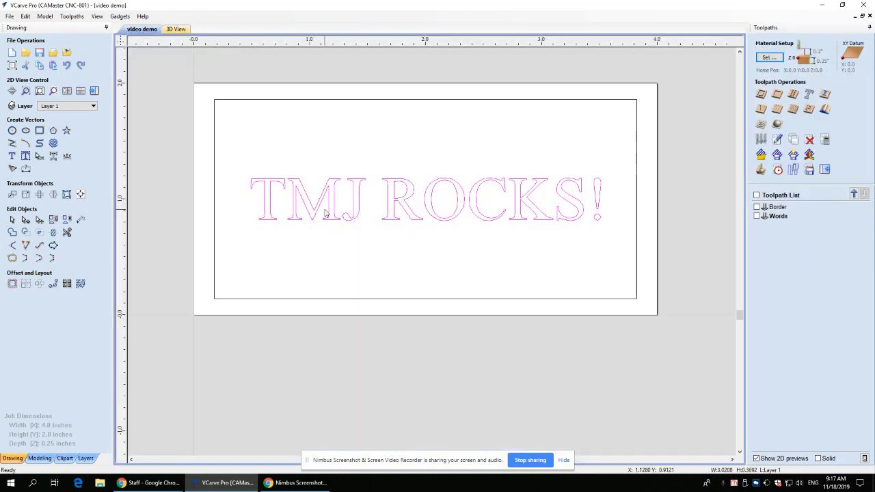
scroll(324, 214, "up", 5)
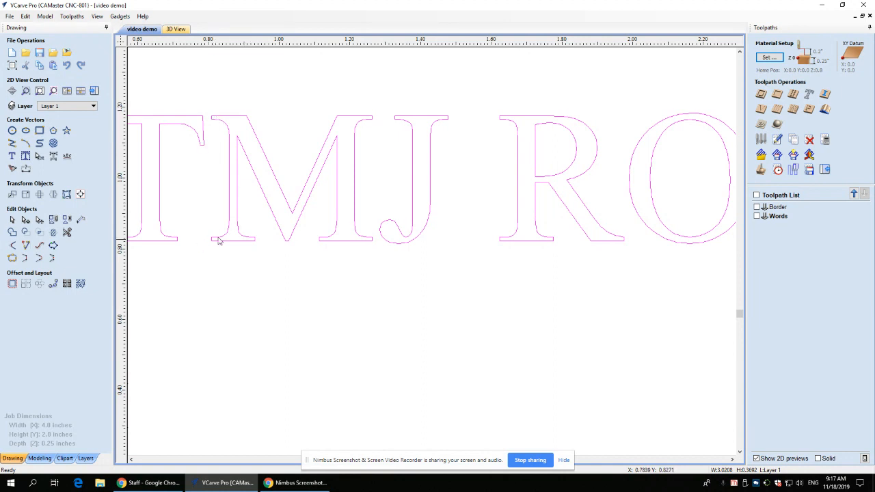
left_click(176, 29)
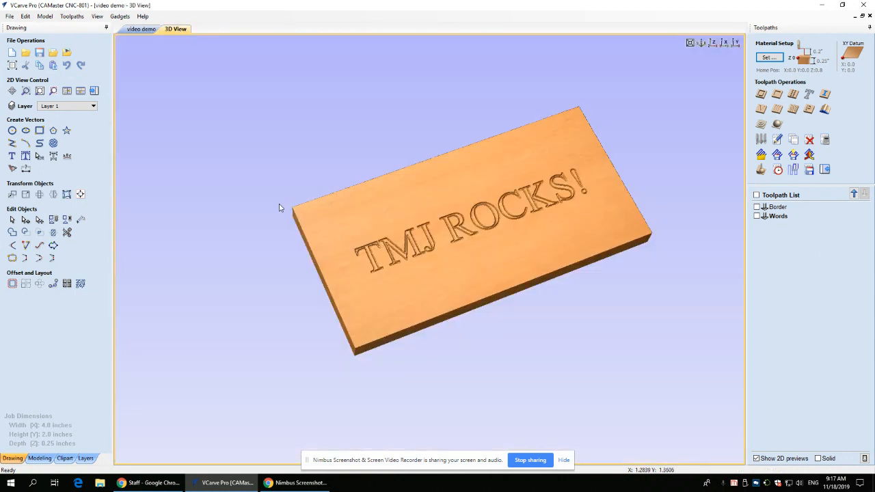
scroll(382, 280, "up", 10)
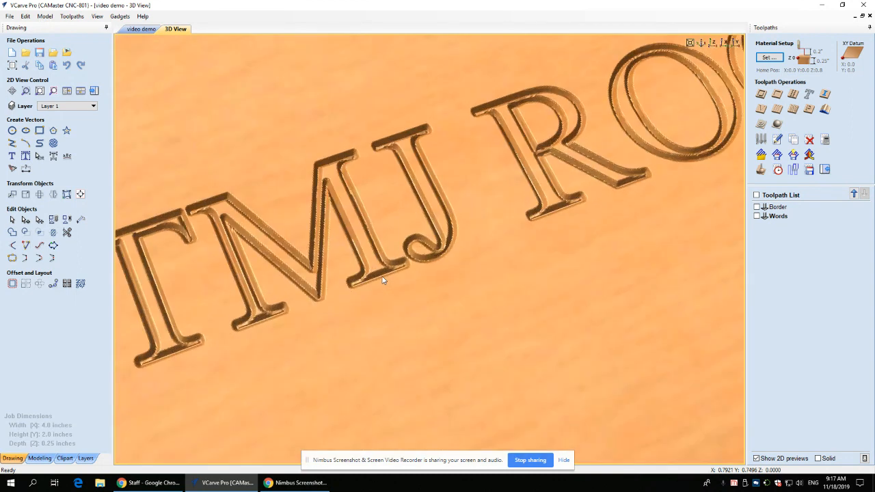
scroll(382, 280, "up", 3)
scroll(362, 276, "down", 5)
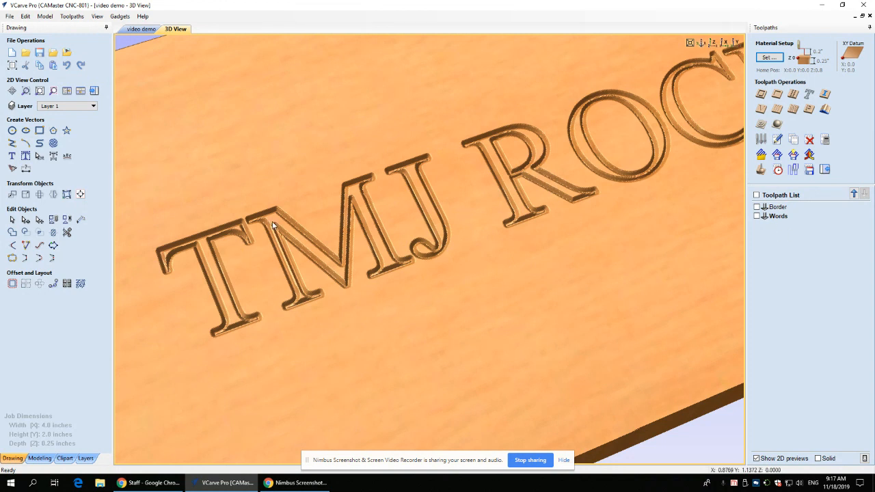
Step: Save the project and start saving a copy of video demo.crv in Documents, with its file name open for editing
left_click(39, 55)
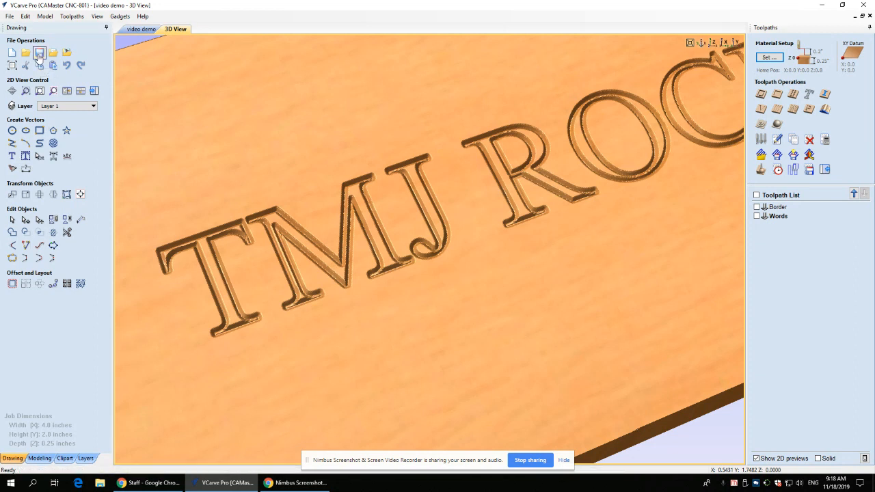
left_click(10, 16)
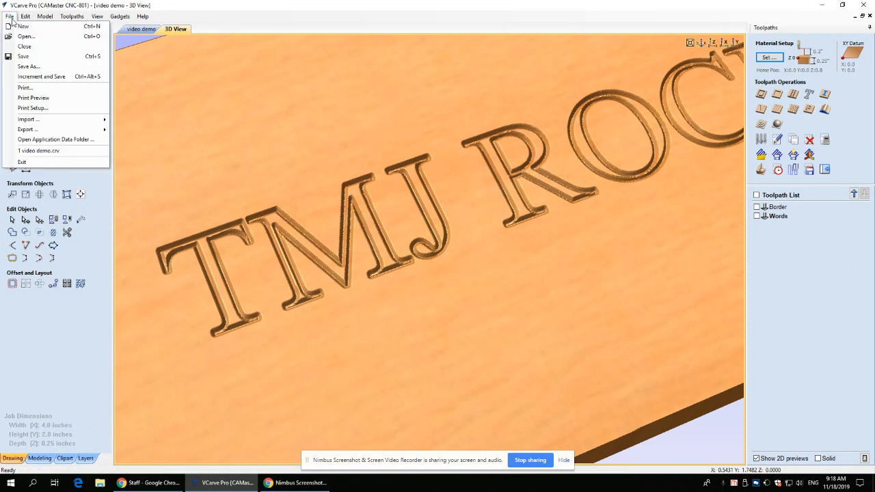
left_click(28, 66)
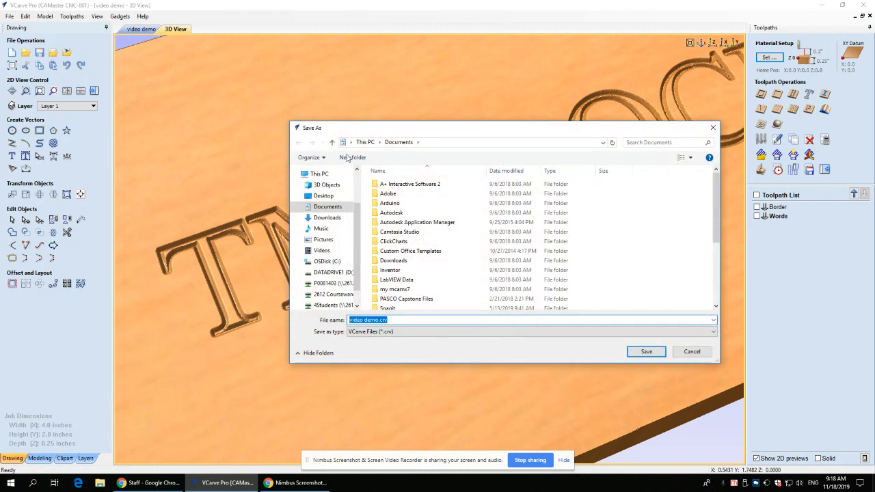
left_click(377, 319)
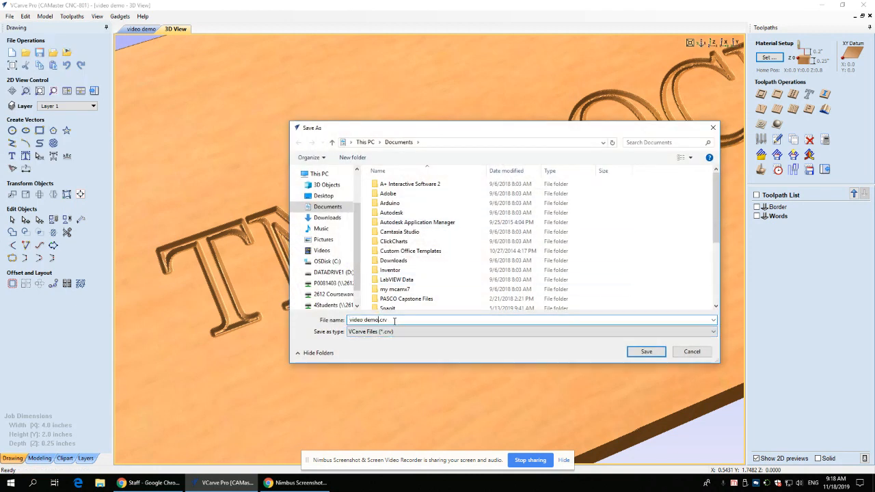